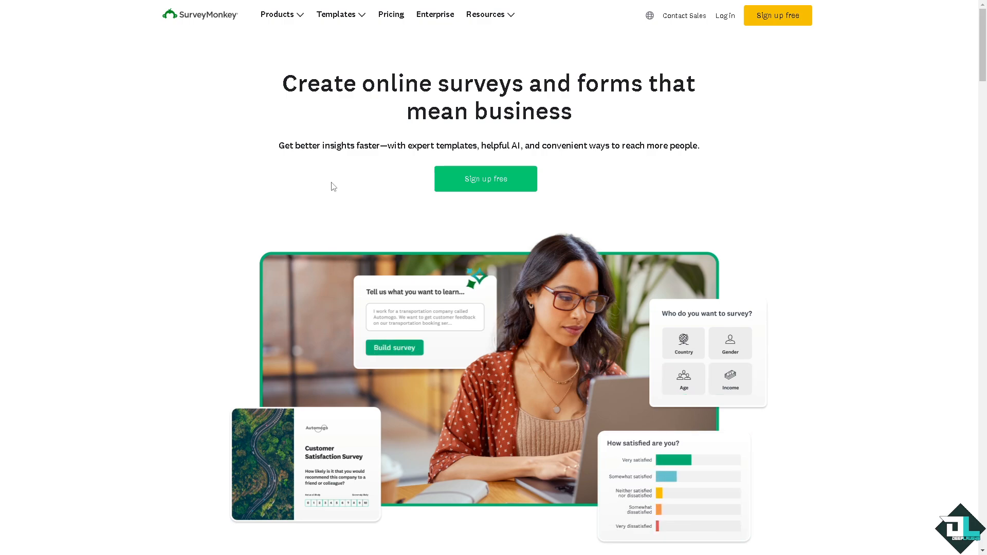
# Sign up for free and create a survey from the Customer Satisfaction Template among the quick templates
pyautogui.click(502, 180)
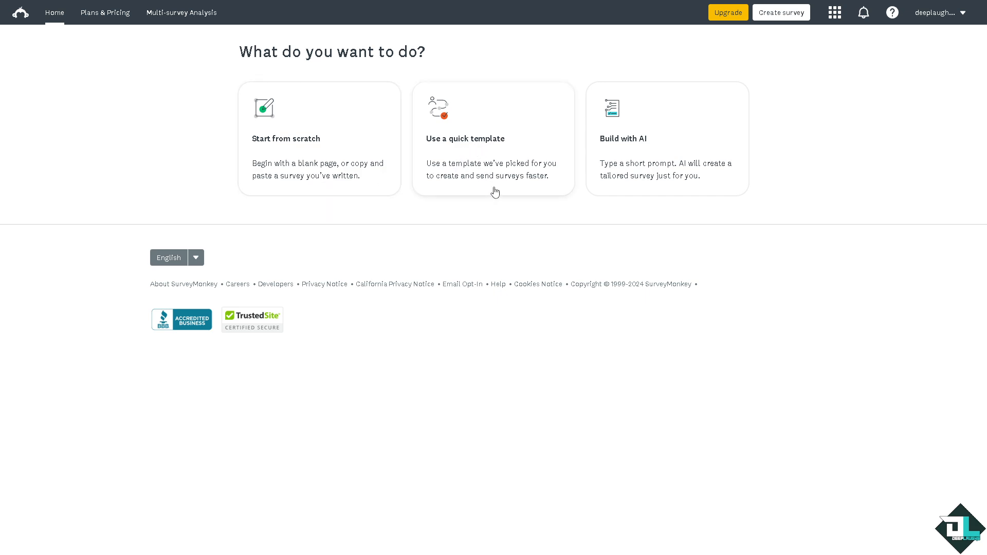
pyautogui.click(492, 165)
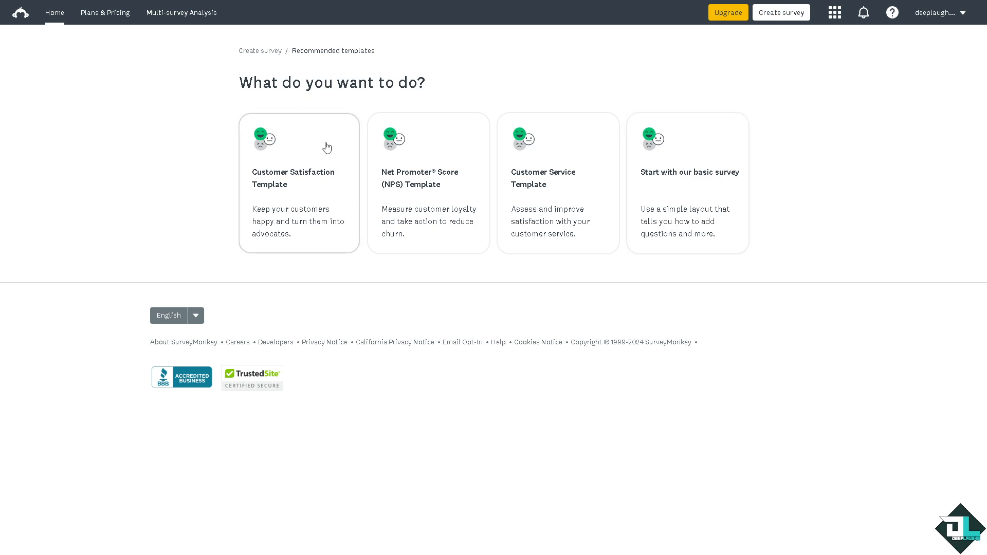
pyautogui.click(298, 183)
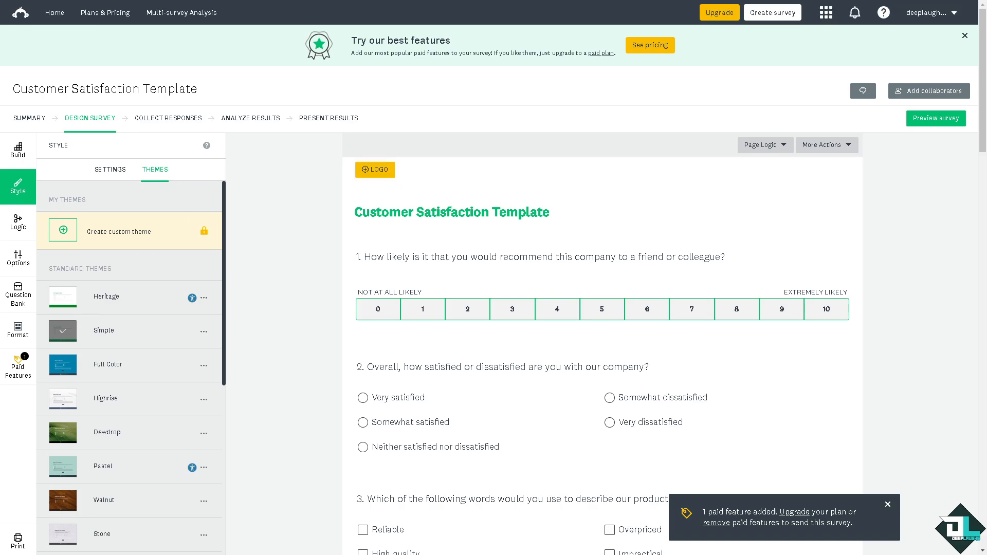
# Add the DeepLaughs logo above the Customer Satisfaction Template title
pyautogui.click(375, 169)
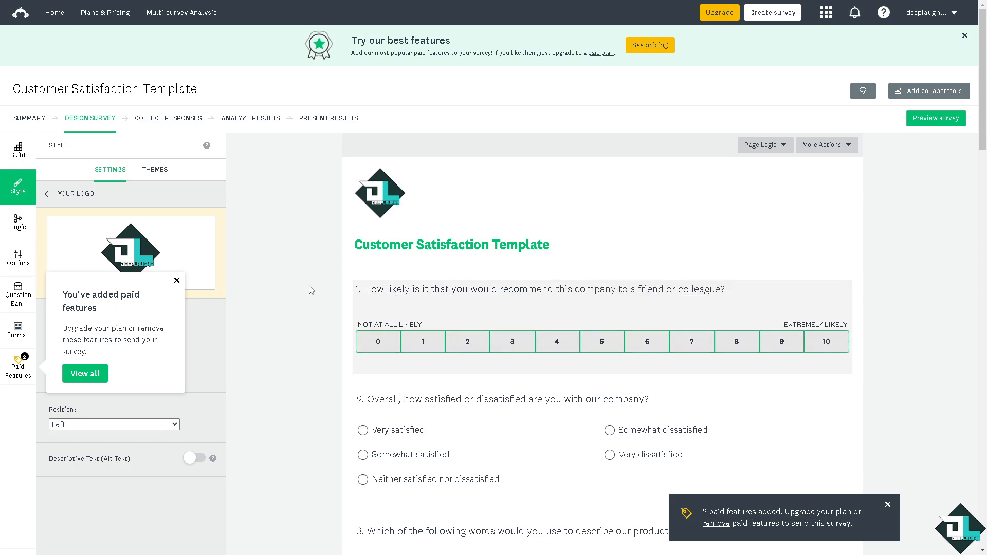
# Require an answer to question 1 with the message "Surveymonkey vs. Google Forms: Which Should You Use?" and save the question
pyautogui.scroll(-1, 514, 288)
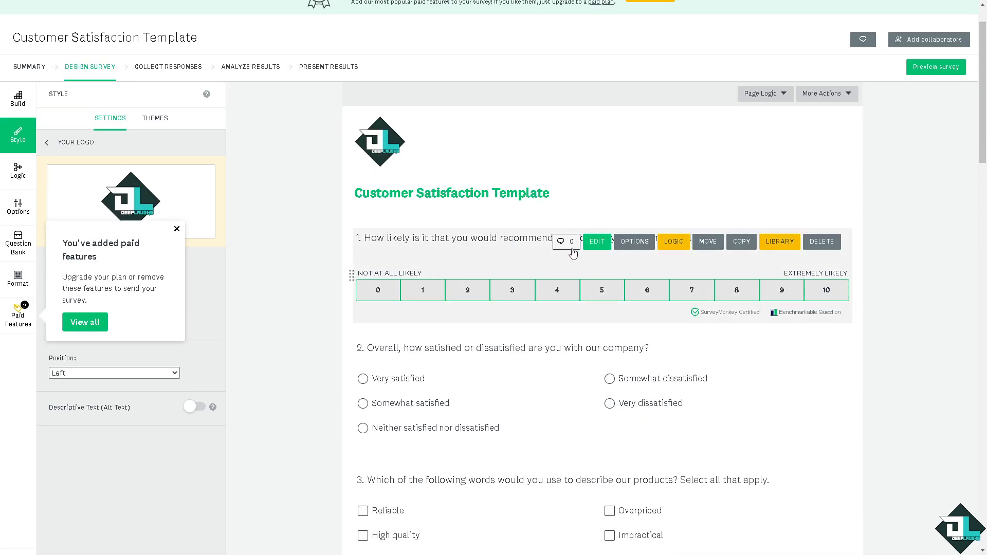
pyautogui.click(636, 242)
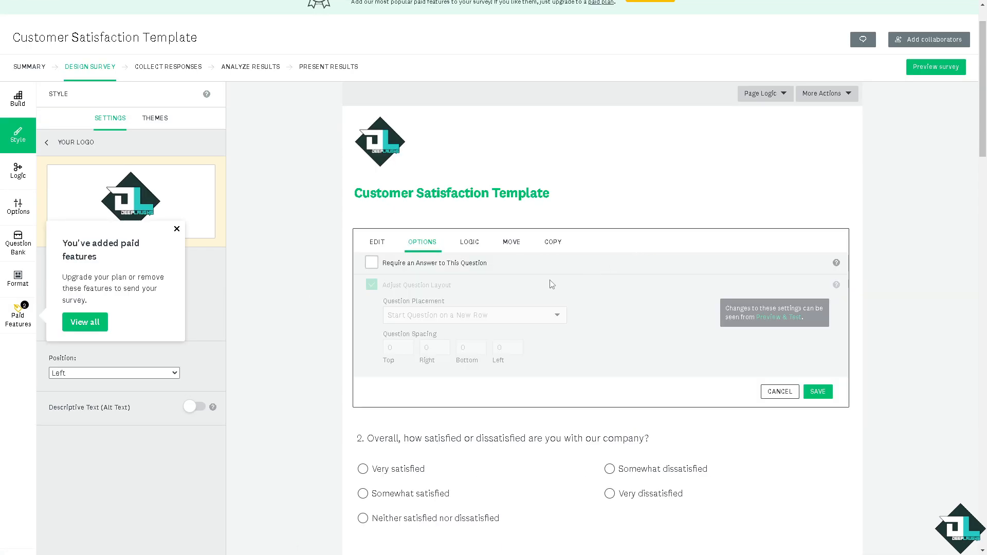
pyautogui.click(371, 263)
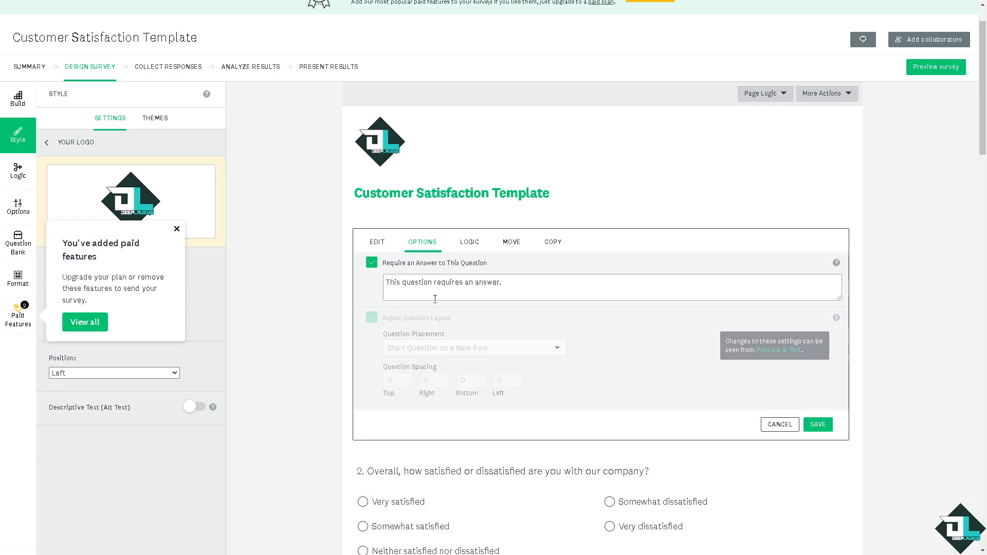
pyautogui.scroll(-2, 454, 336)
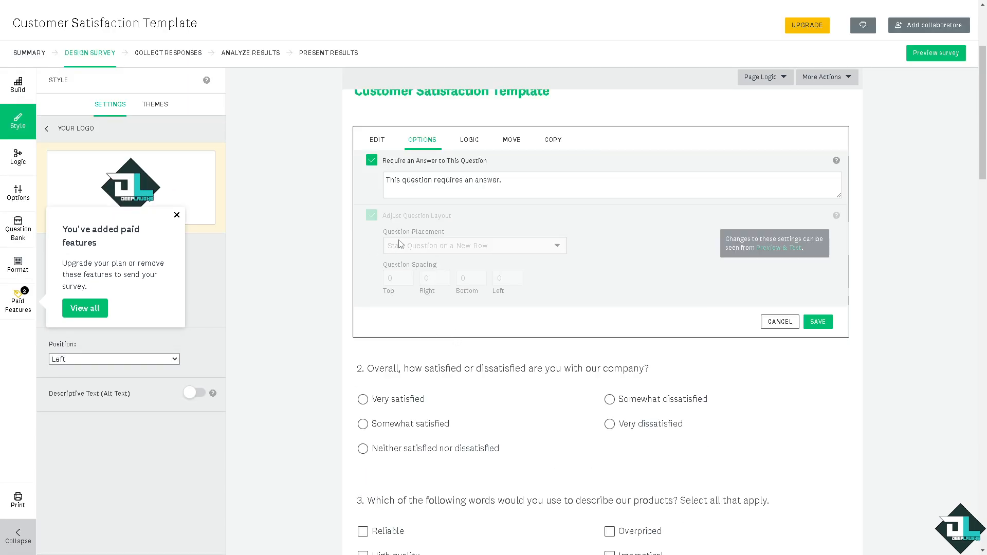
pyautogui.click(457, 191)
pyautogui.hotkey('ctrl', 'a')
pyautogui.write('Surveymonkey vs. Google Forms: Which Should You Use?')
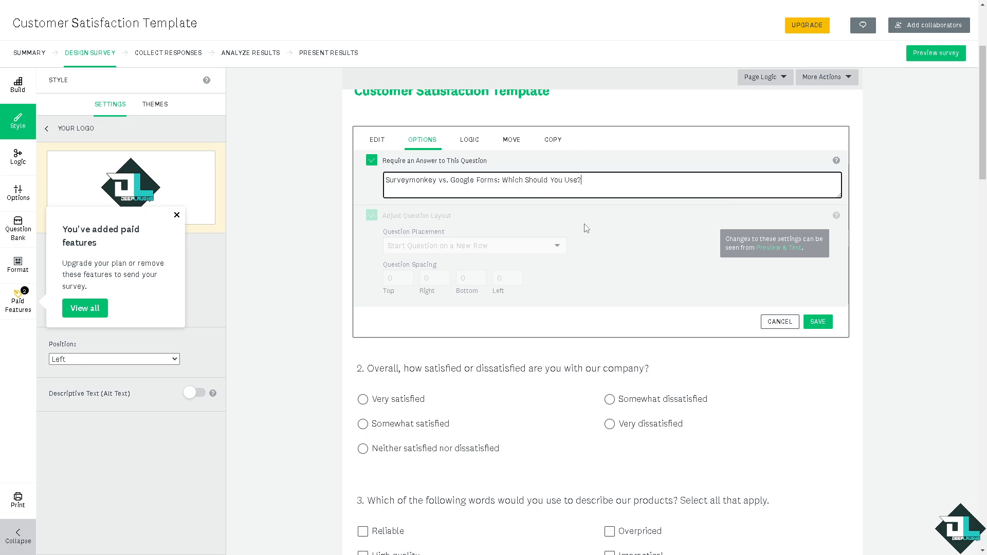
pyautogui.scroll(-2, 574, 259)
pyautogui.click(817, 219)
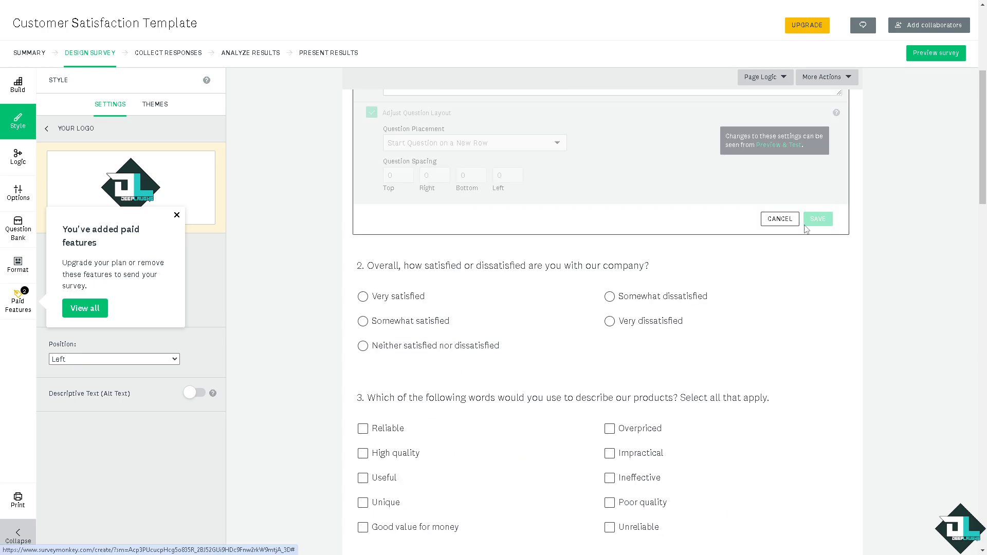
# Look through the survey questions, dismiss the paid features notice, and check the plan benefits for adding collaborators
pyautogui.scroll(-9, 463, 283)
pyautogui.scroll(-2, 507, 295)
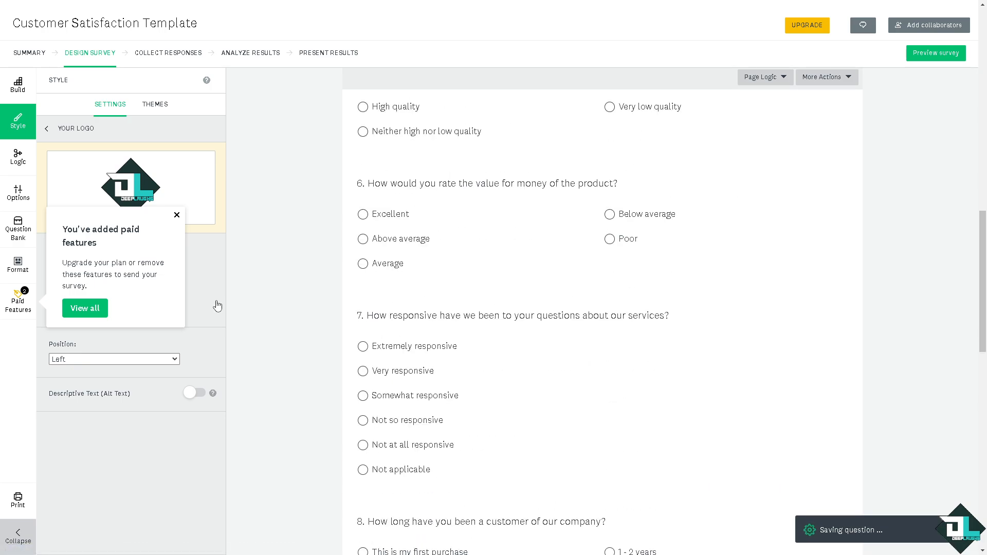
pyautogui.click(176, 214)
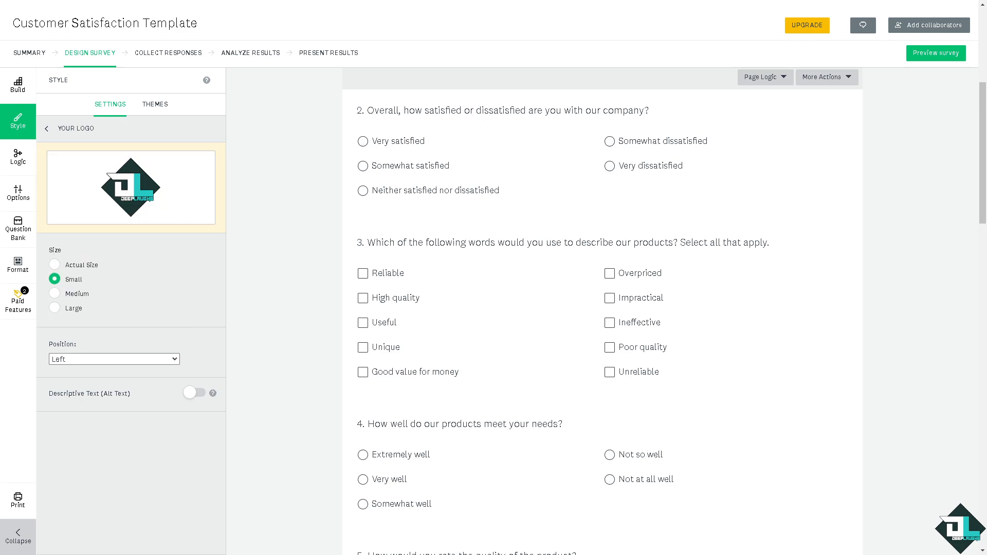
pyautogui.click(925, 27)
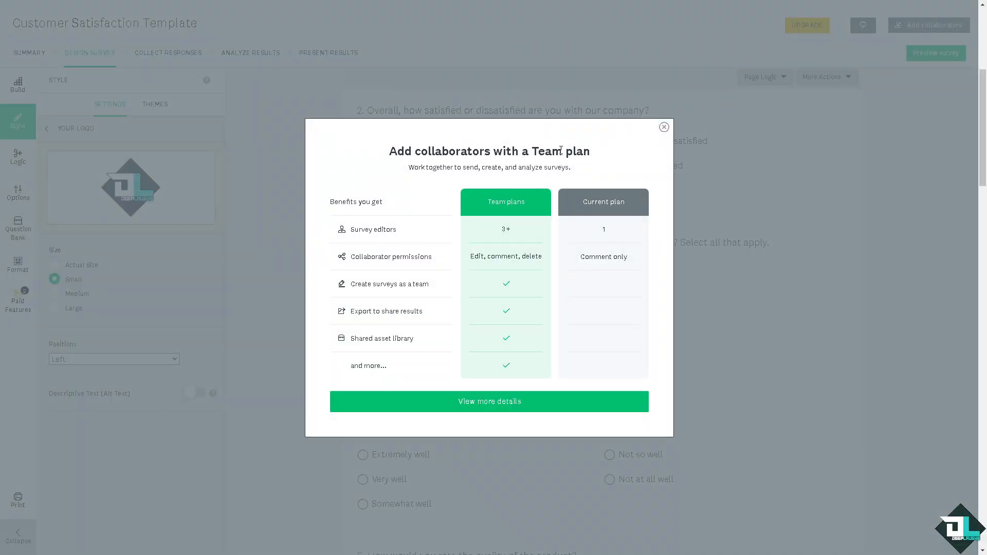
pyautogui.click(663, 127)
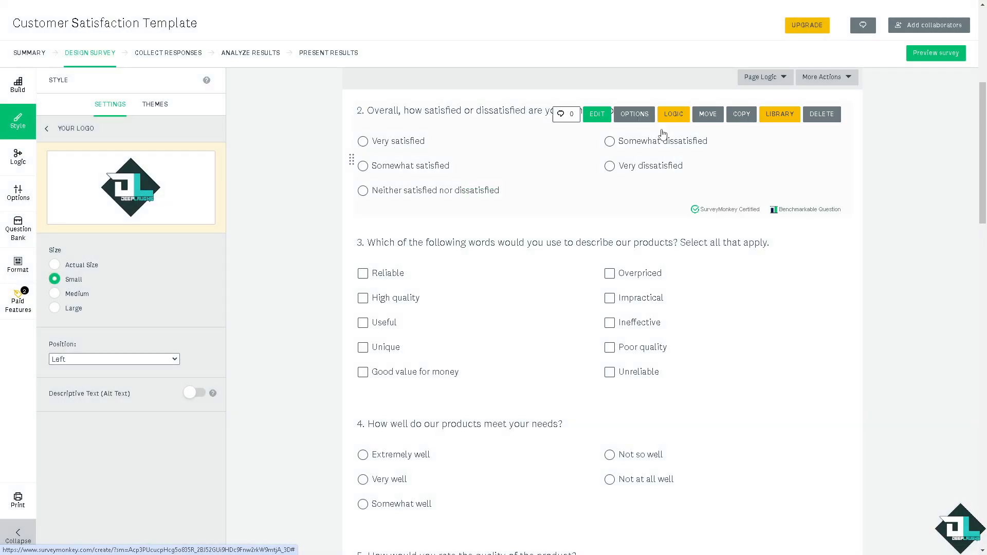
# Look over the survey's logic rules, its display options, and the question bank categories
pyautogui.click(19, 157)
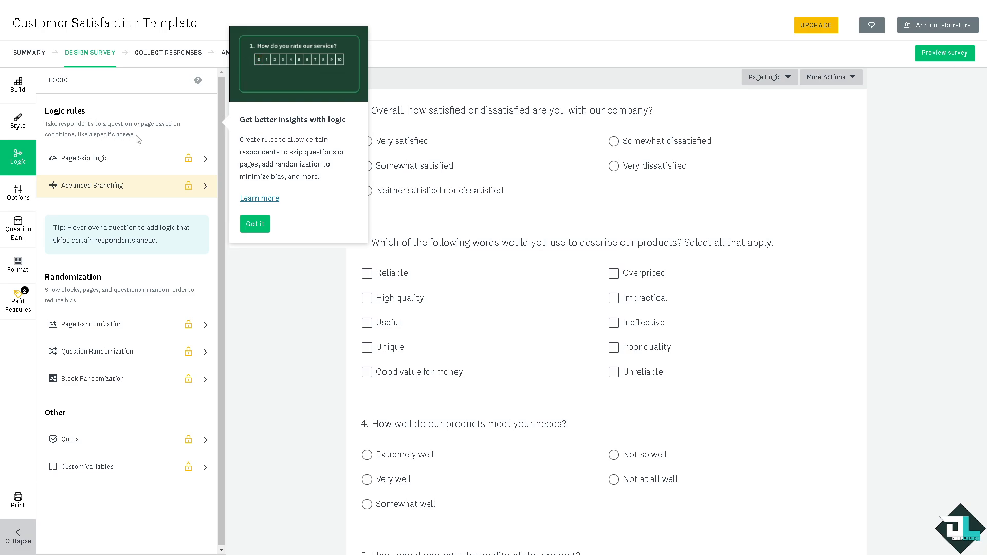
pyautogui.click(20, 196)
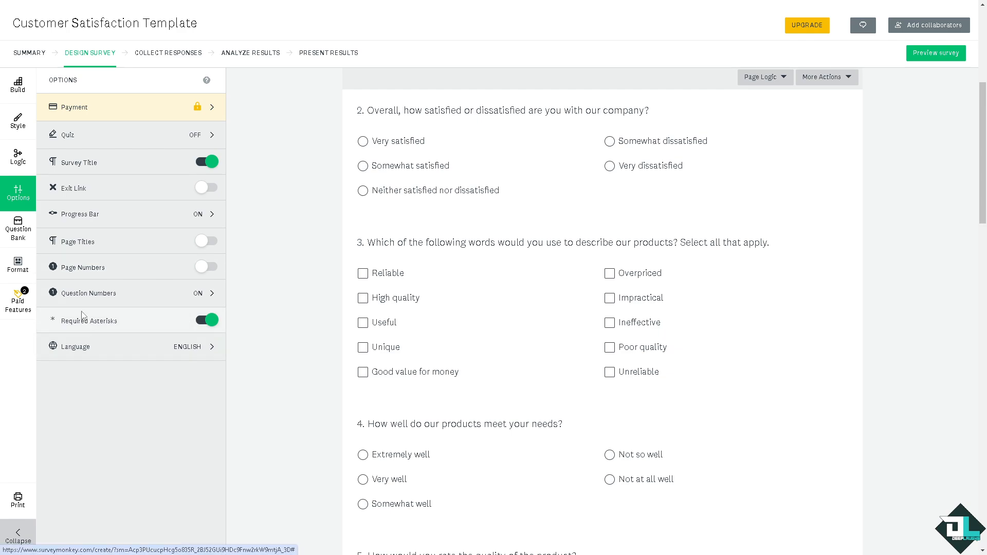
pyautogui.click(19, 233)
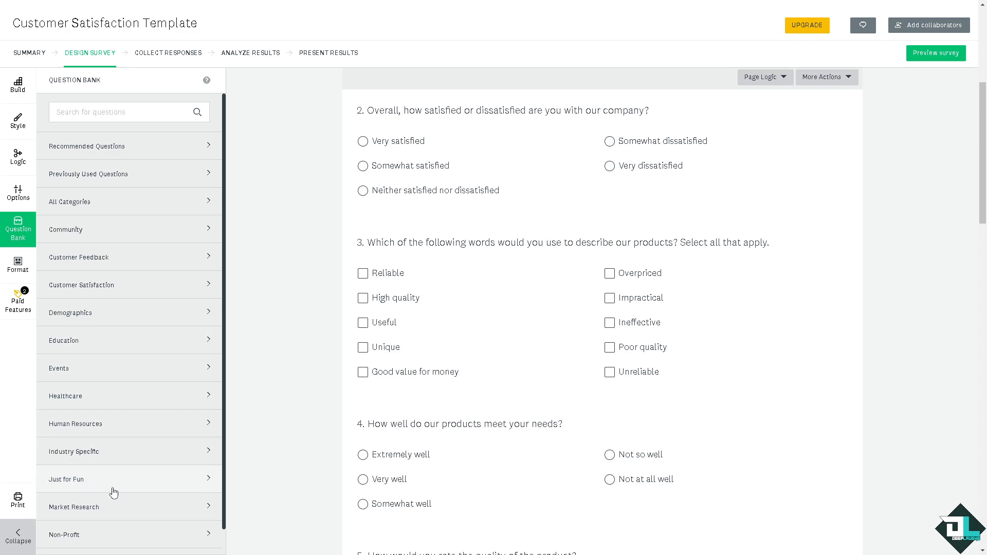
# Set the survey format to Conversation and preview the survey on desktop, tablet and phone
pyautogui.click(18, 265)
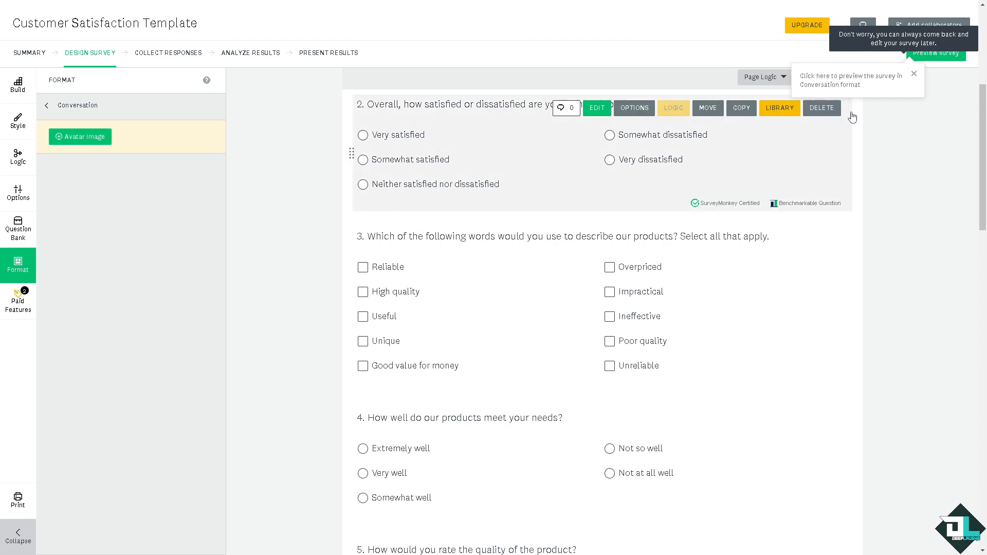
pyautogui.click(923, 73)
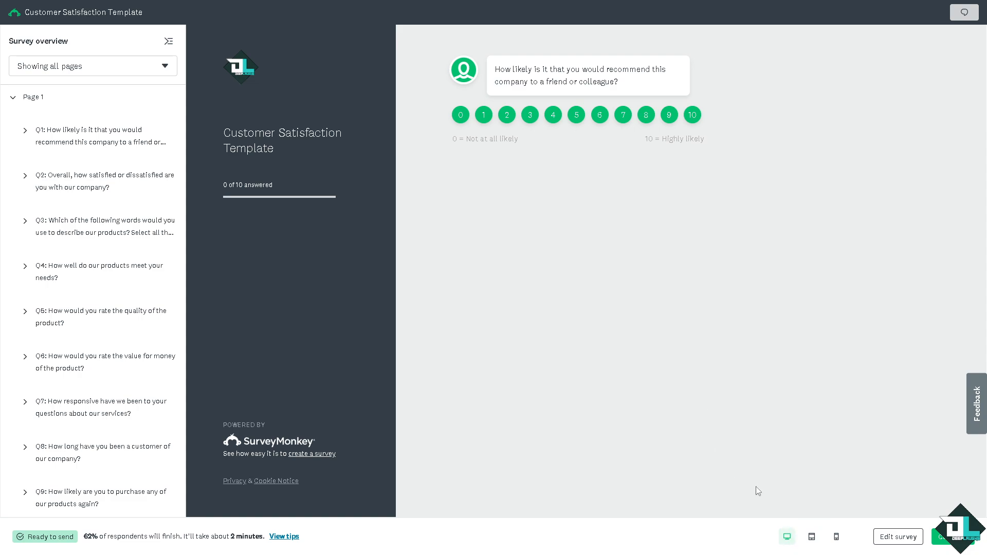
pyautogui.click(811, 536)
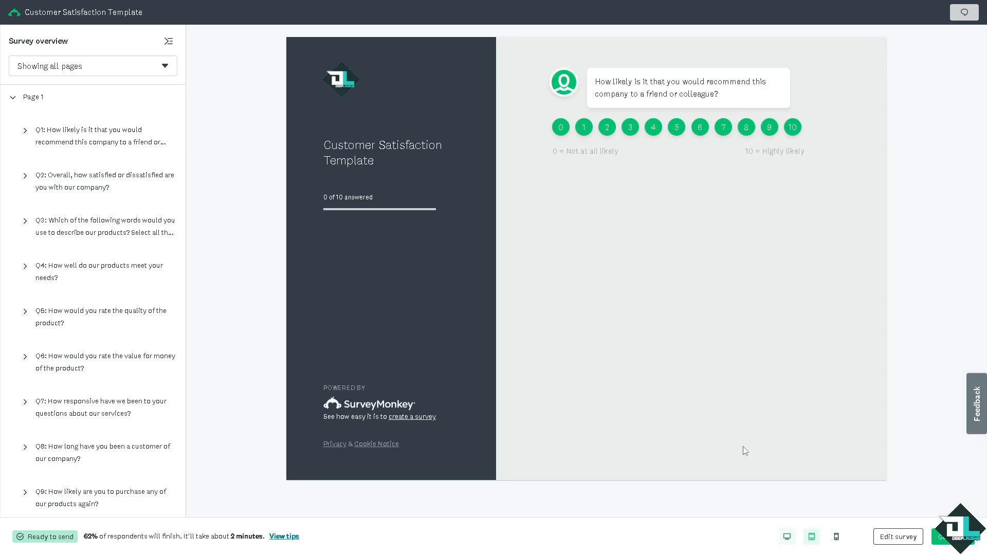
pyautogui.click(836, 536)
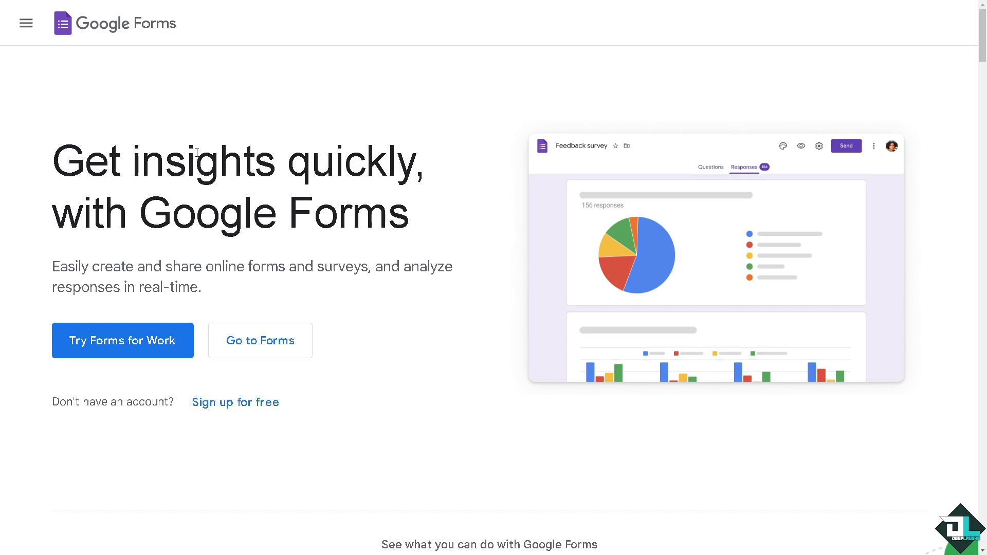
# Switch to Google Forms, sign up for work or business use, and create a form from the Party Invite template
pyautogui.click(245, 402)
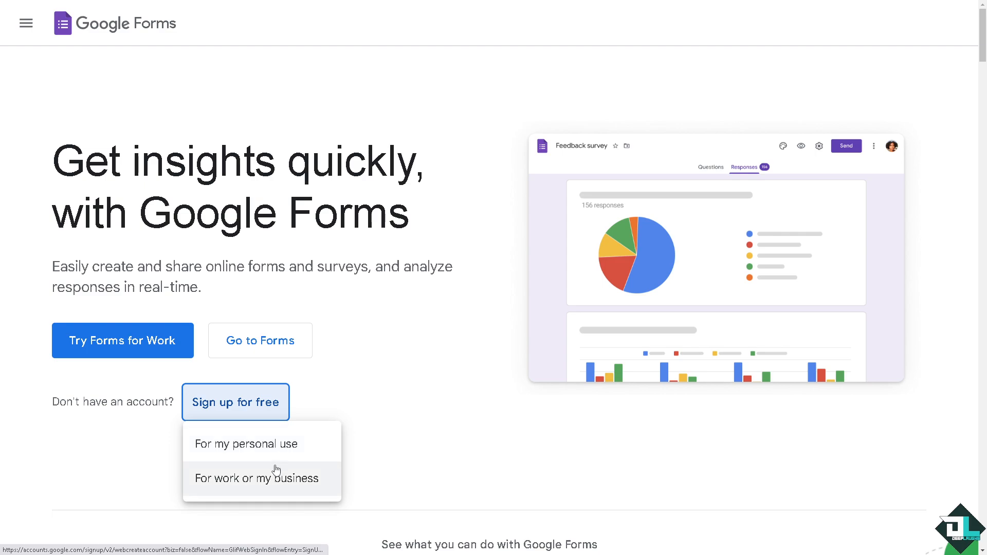
pyautogui.click(277, 484)
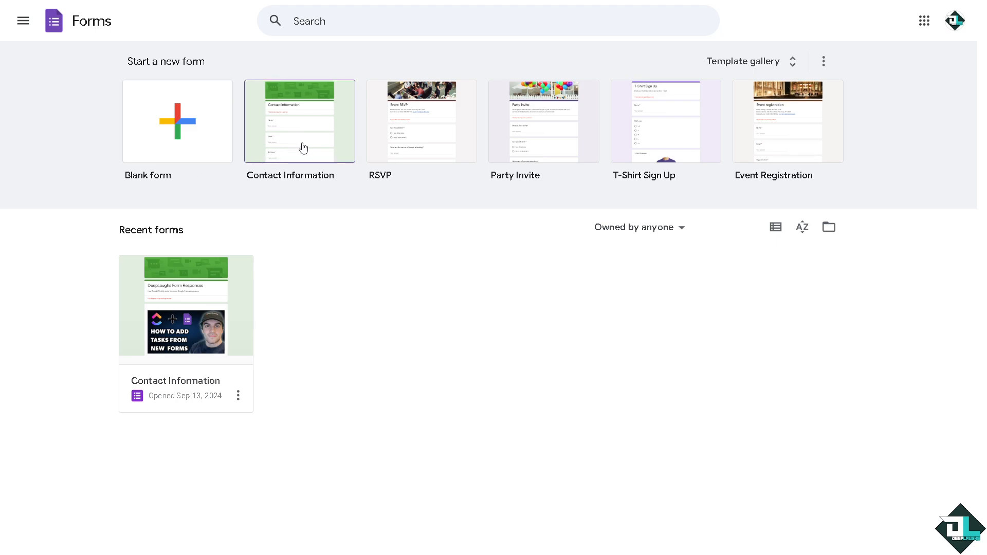
pyautogui.click(760, 61)
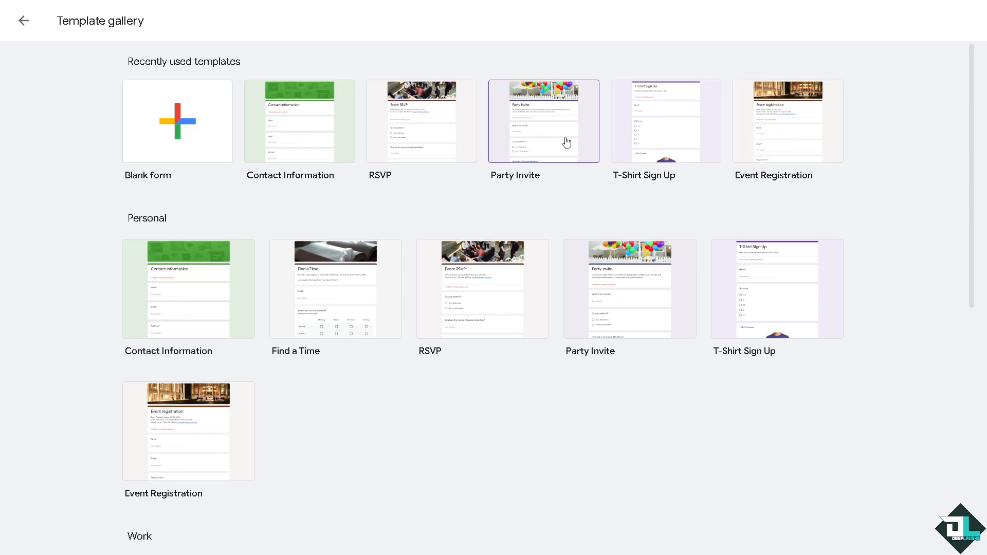
pyautogui.click(499, 284)
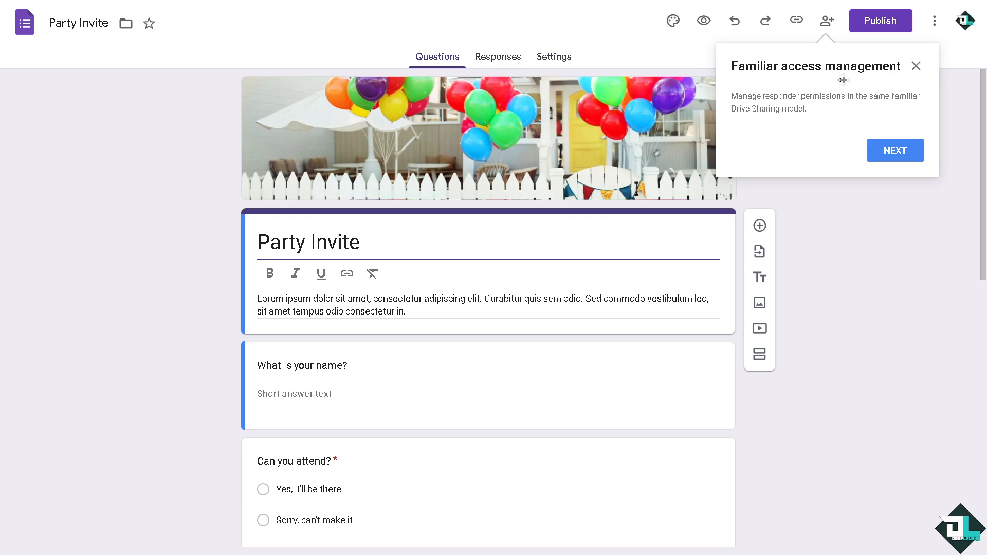
pyautogui.click(916, 66)
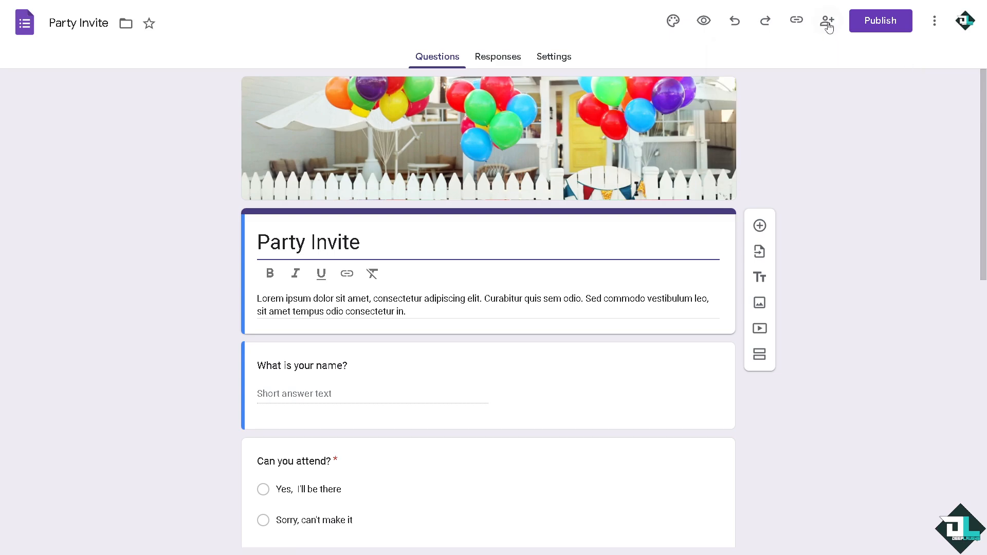
# Examine the editor view and responder view access choices in the Party Invite form's sharing settings
pyautogui.click(827, 23)
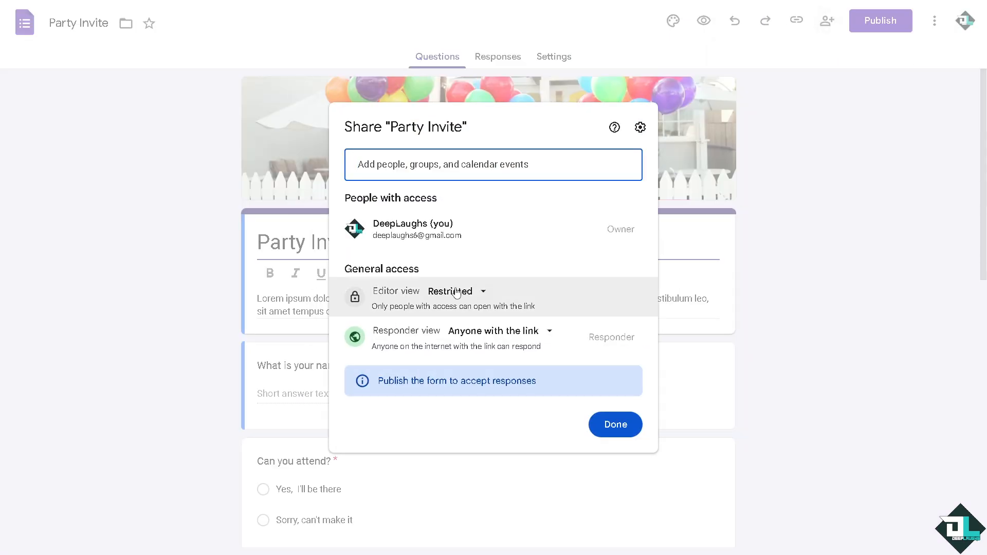
pyautogui.click(483, 291)
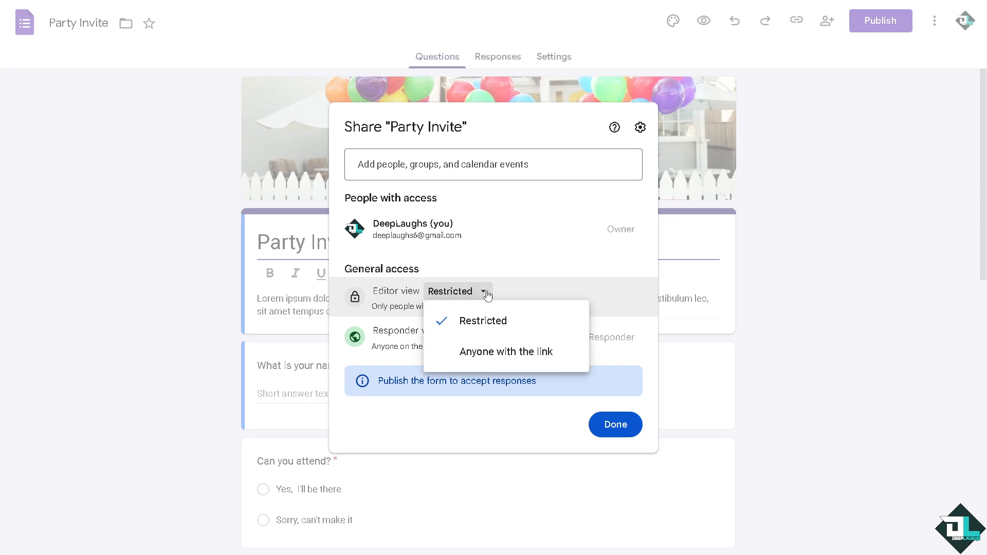
pyautogui.click(534, 266)
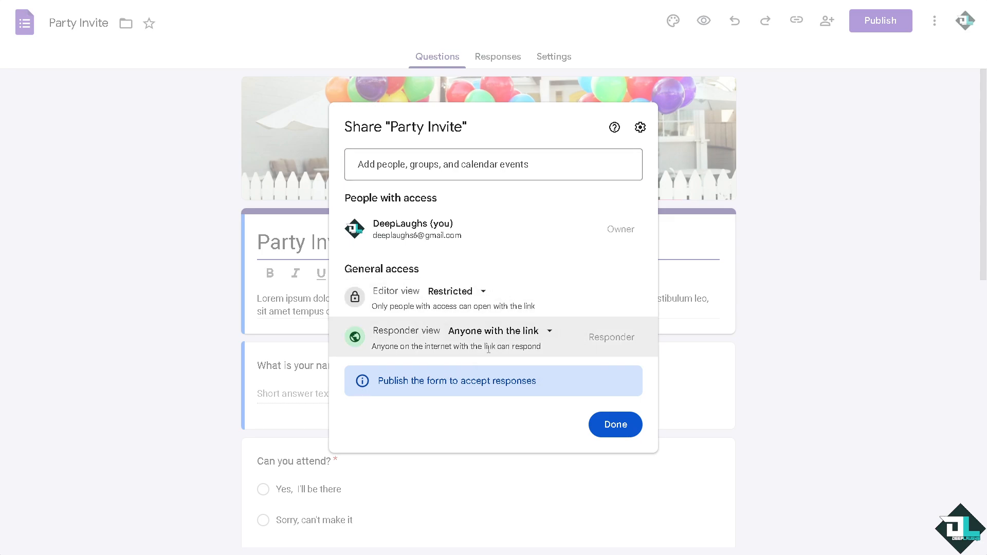
pyautogui.click(551, 334)
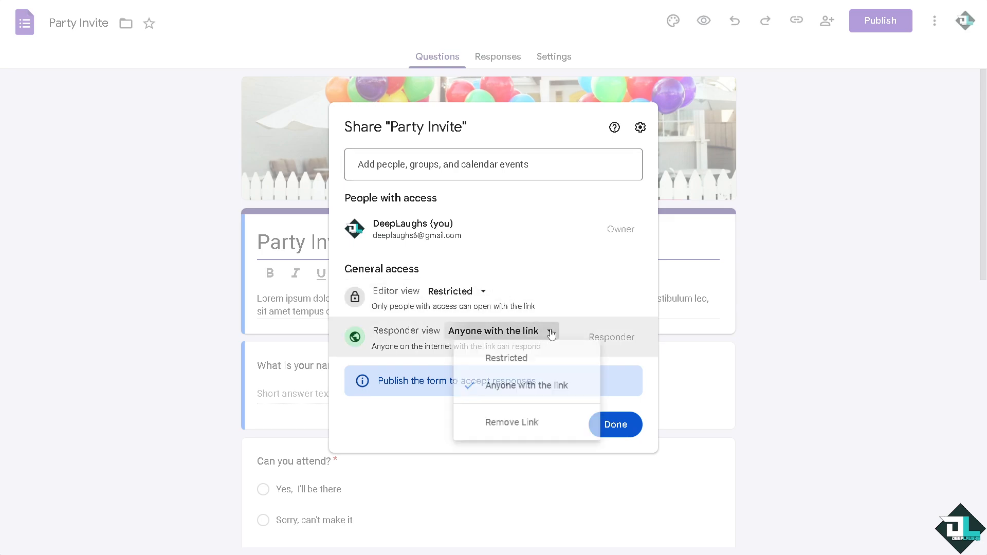
pyautogui.click(546, 278)
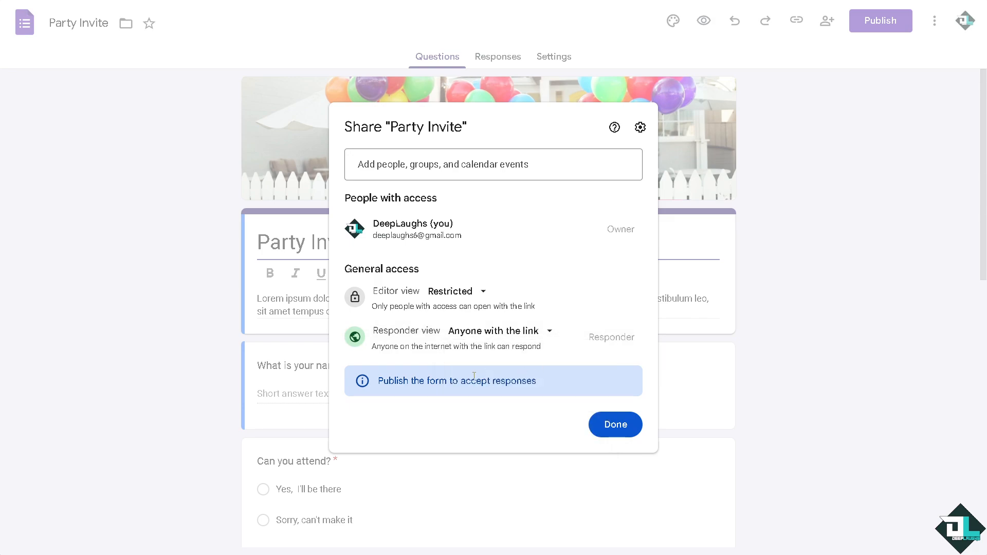
pyautogui.click(616, 425)
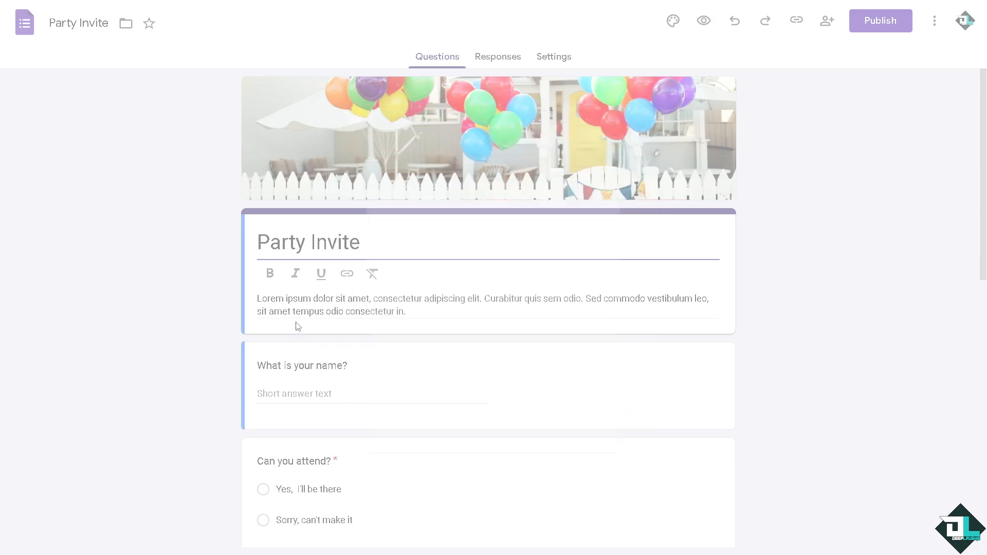
# Move the "Can you attend?" question below "How many of you are attending?" in the form
pyautogui.scroll(-3, 301, 331)
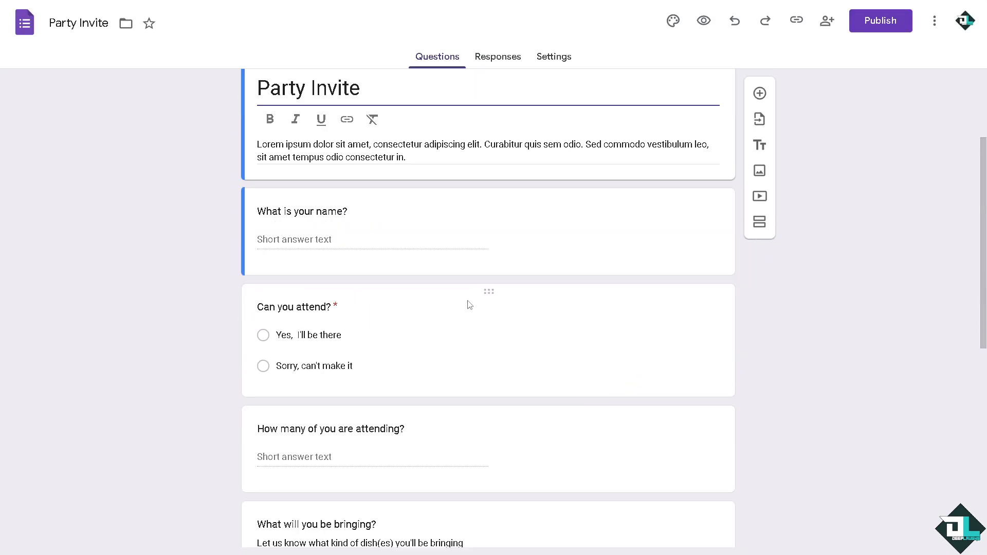
pyautogui.moveTo(490, 292); pyautogui.dragTo(458, 439)
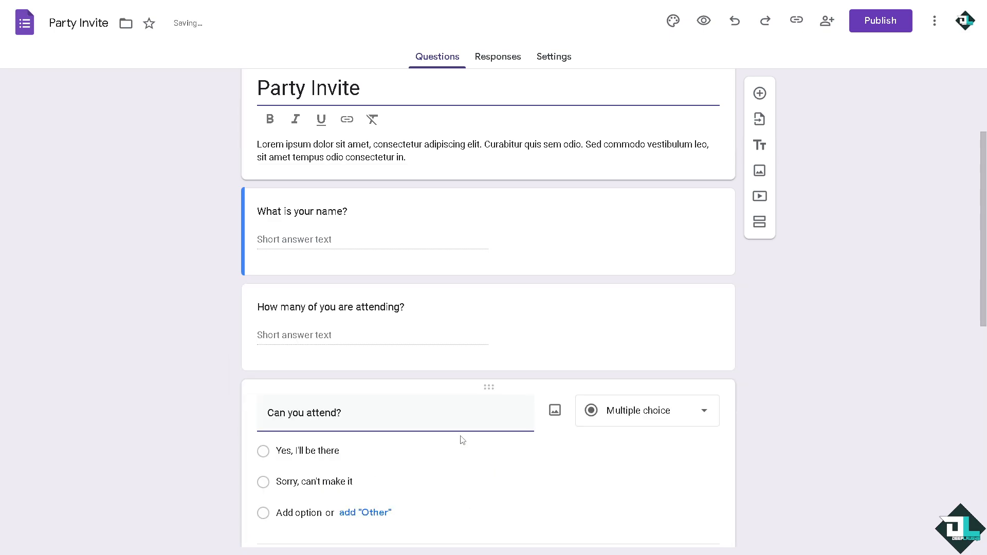
pyautogui.scroll(-2, 425, 376)
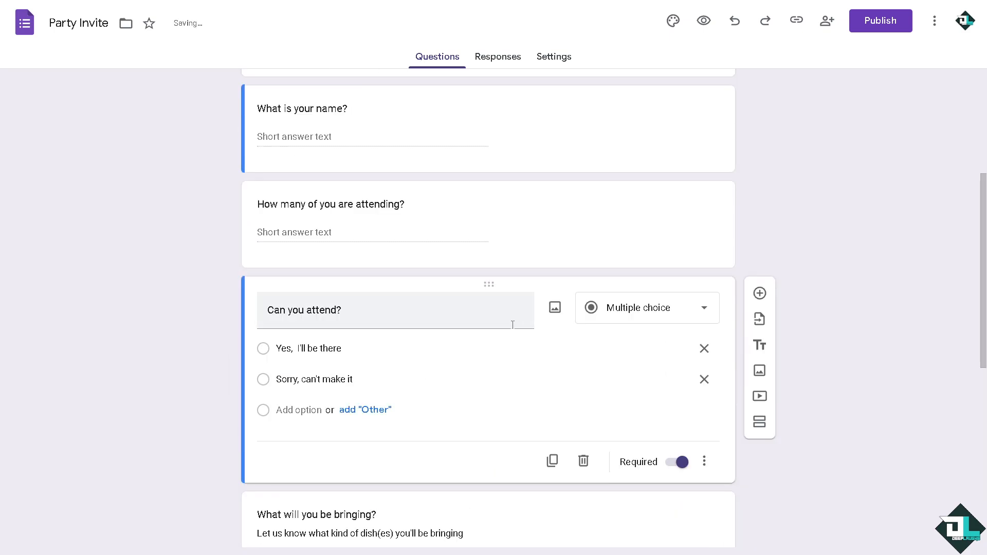
# Change the "Can you attend?" question's type to Checkbox grid
pyautogui.click(705, 309)
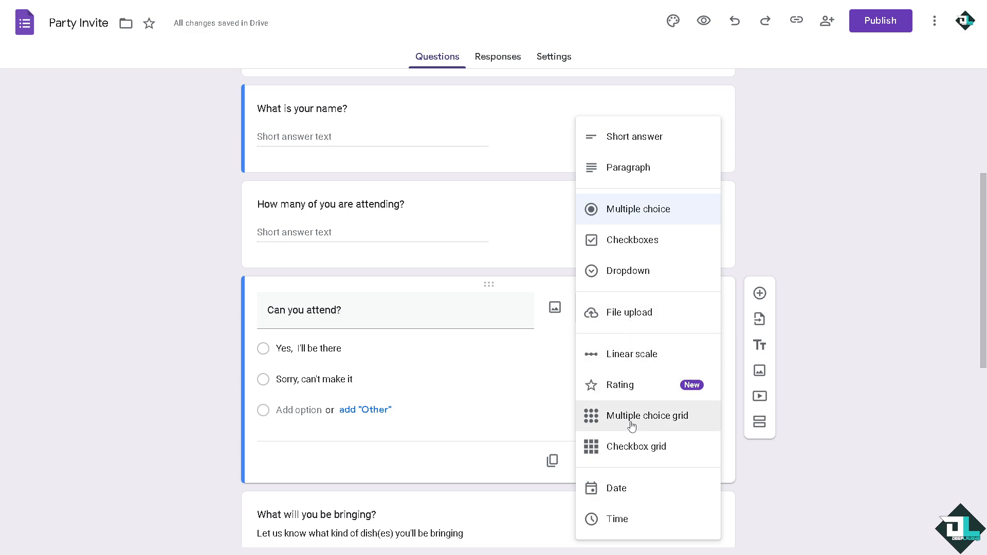
pyautogui.click(632, 451)
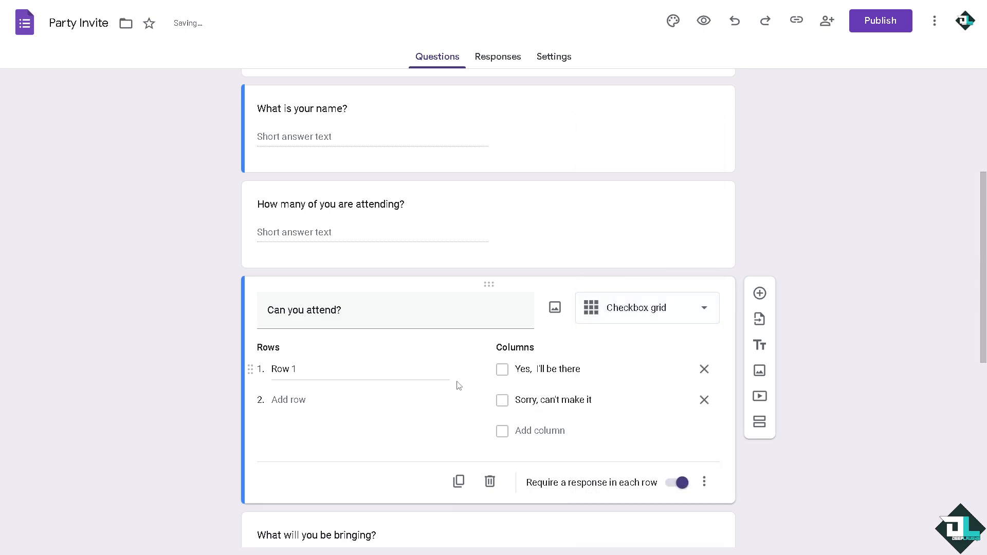
# Make "What will you be bringing?" a Short answer question and replace its description with "Surveymonkey vs. Google Forms: Which Should You Use?"
pyautogui.scroll(-4, 315, 355)
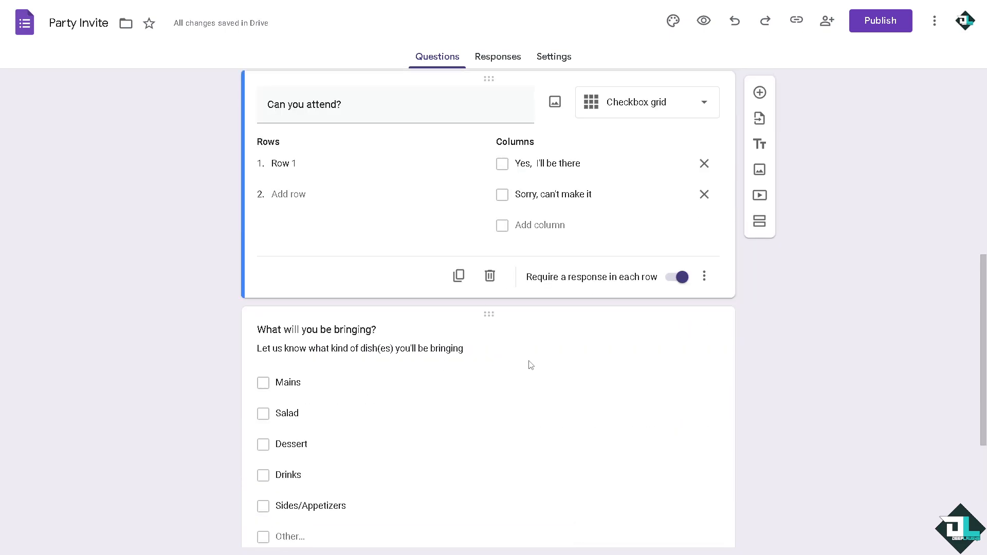
pyautogui.click(491, 316)
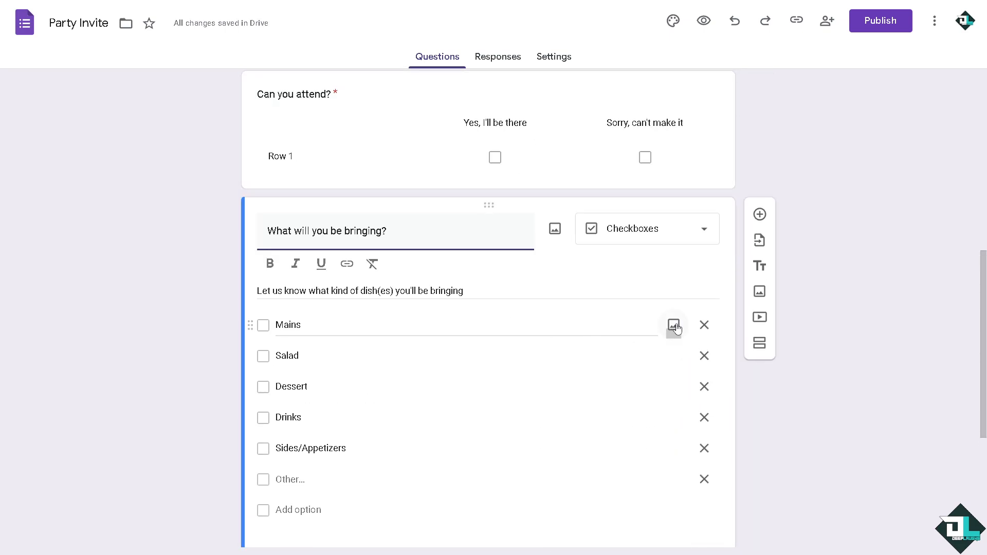
pyautogui.click(704, 238)
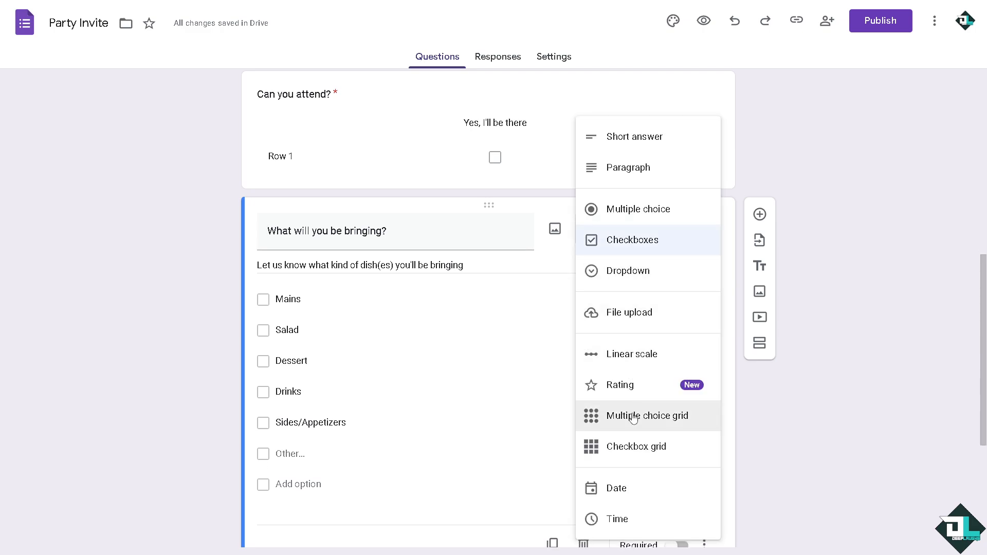
pyautogui.click(627, 149)
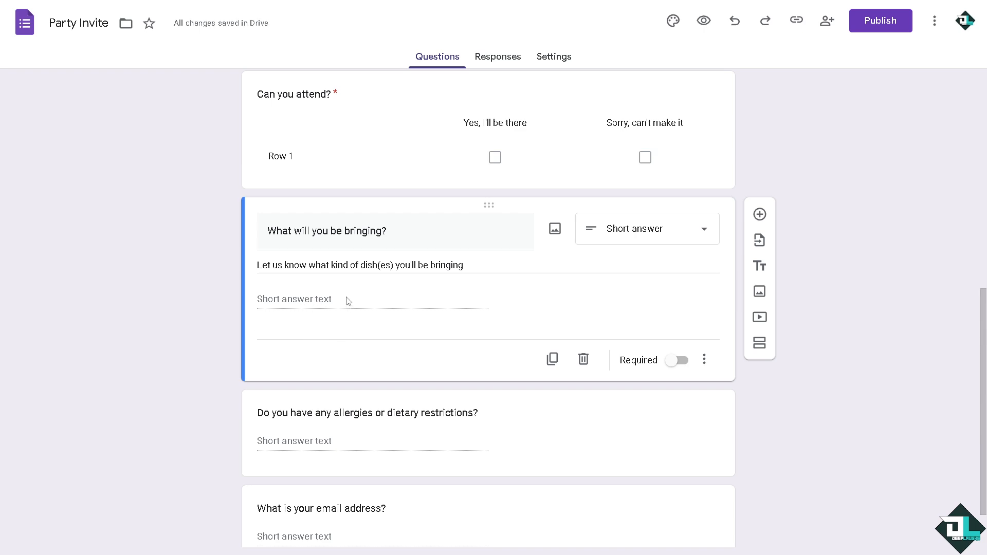
pyautogui.tripleClick(492, 262)
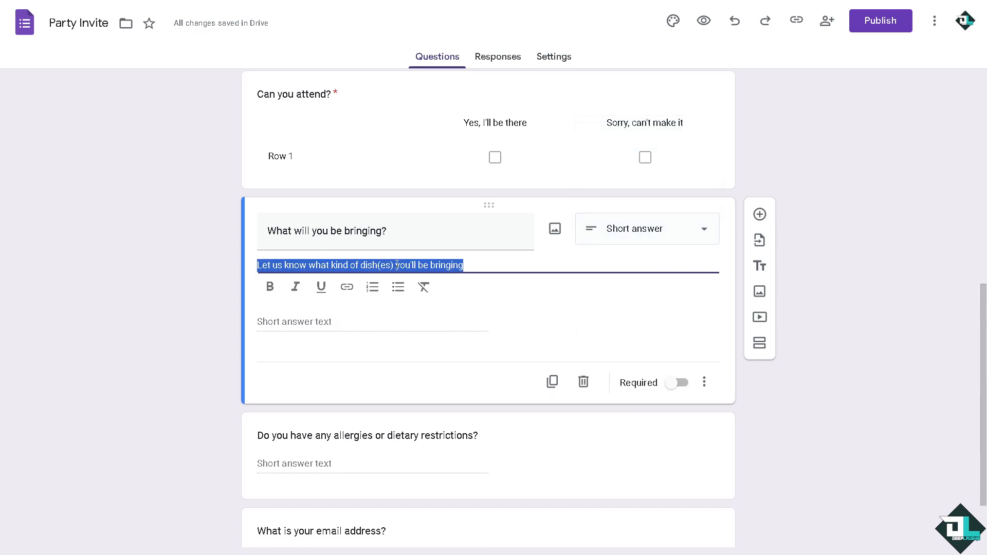
pyautogui.write('Surveymonkey vs. Google Forms: Which Should You Use?')
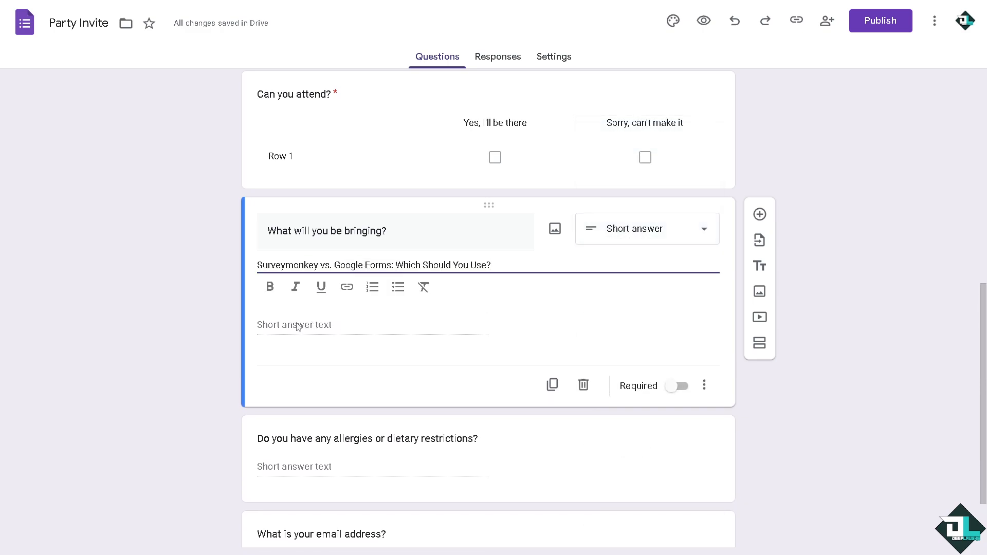
pyautogui.press('Tab')
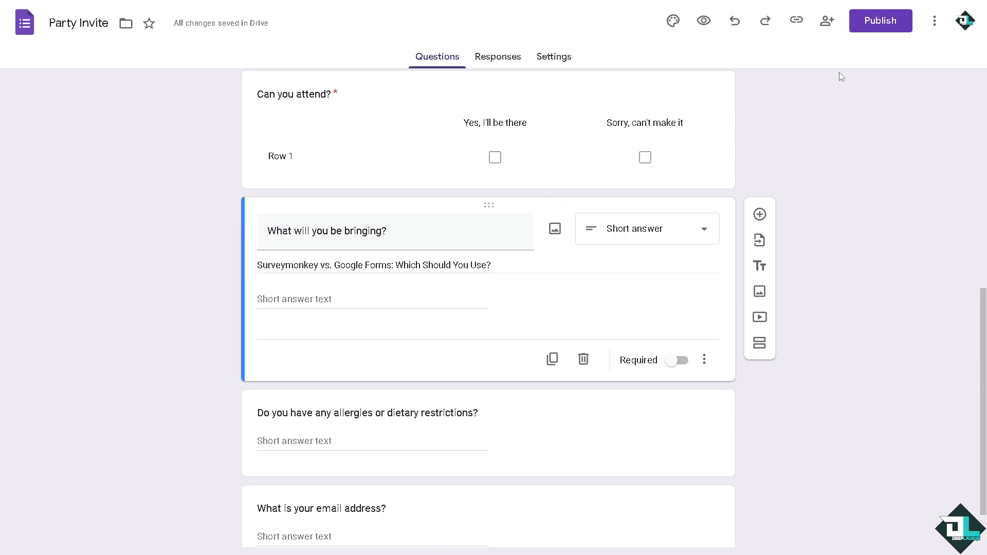
# Review the Party Invite form's sharing settings and copy its responder link
pyautogui.click(829, 32)
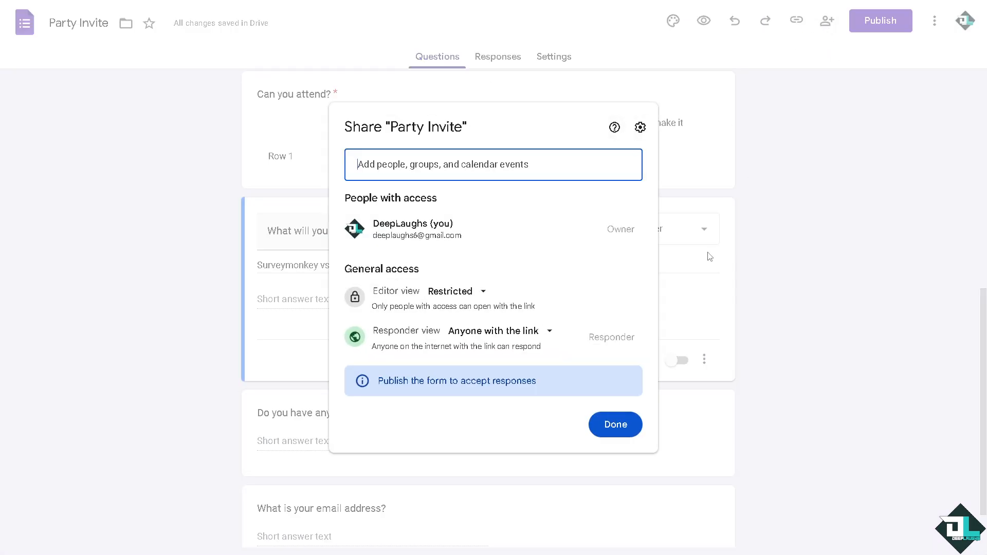
pyautogui.click(802, 227)
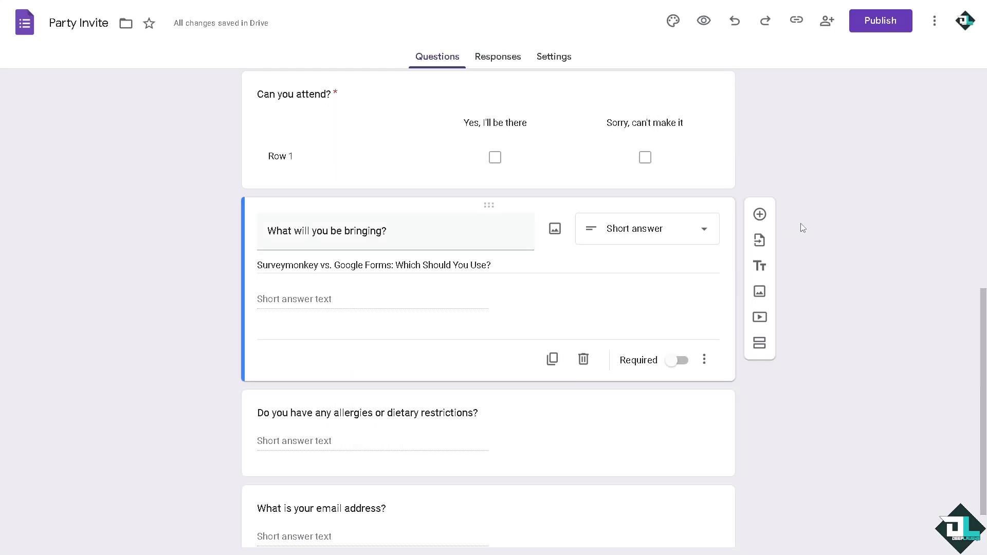
pyautogui.click(795, 22)
pyautogui.click(779, 100)
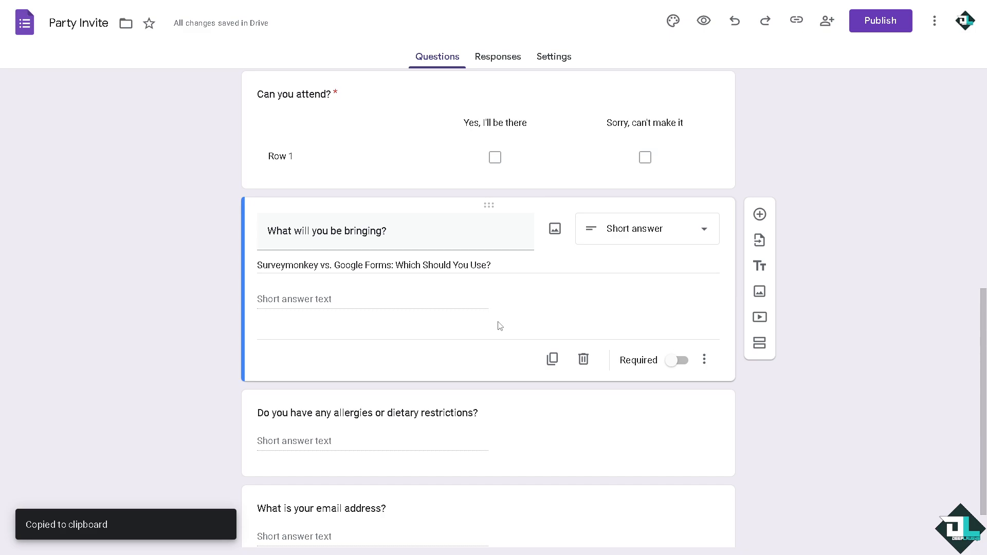
# Look over the form's remaining questions, its responses page and its quiz, response, presentation and default settings
pyautogui.scroll(-2, 389, 360)
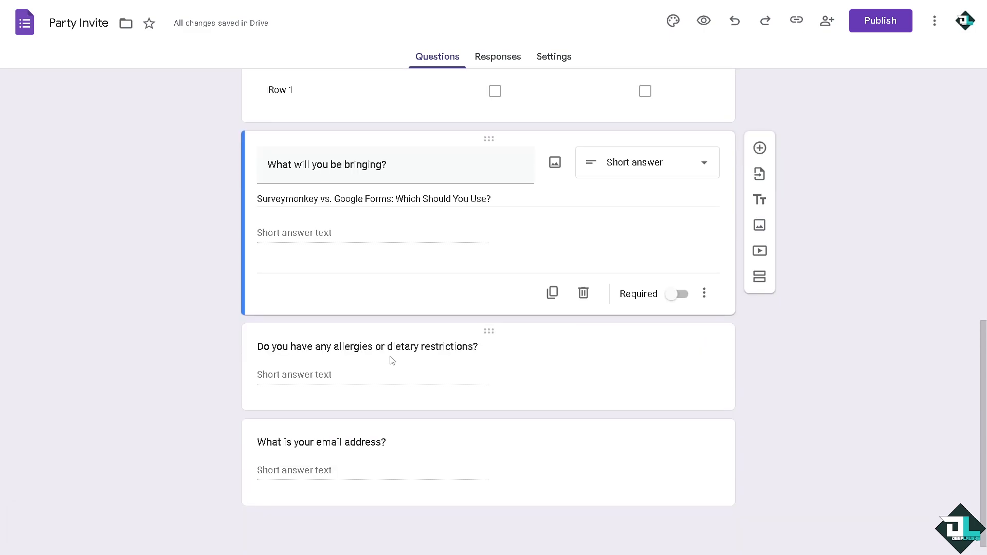
pyautogui.scroll(4, 394, 360)
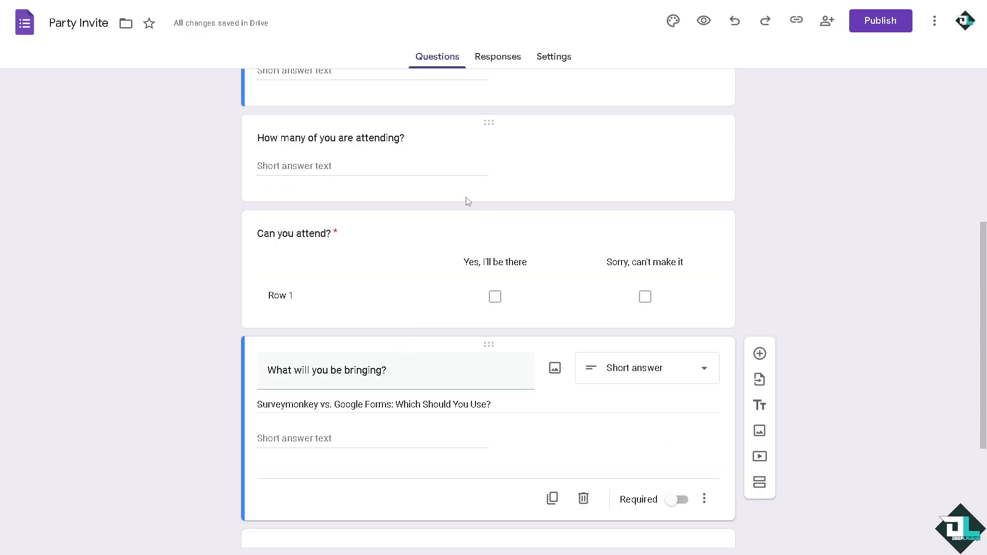
pyautogui.click(497, 66)
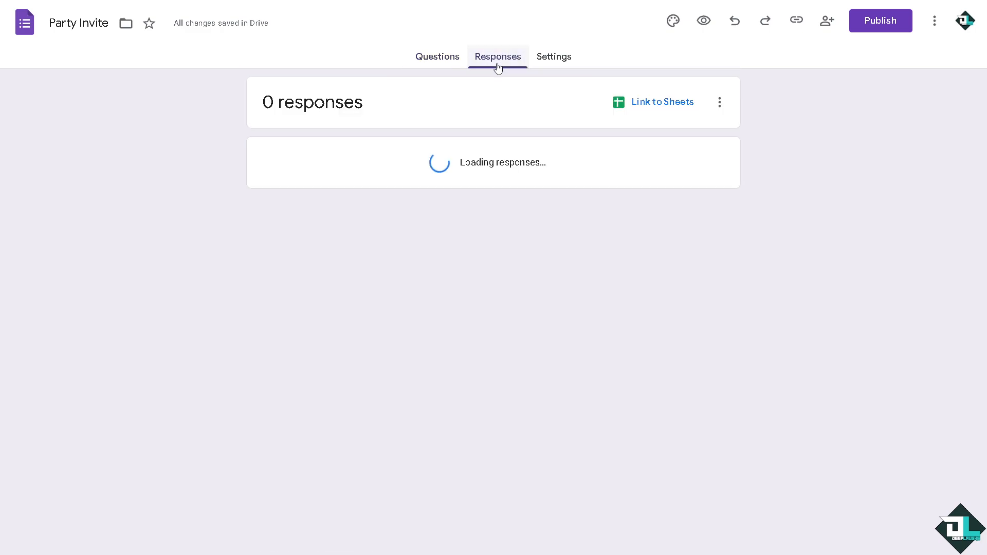
pyautogui.click(556, 59)
pyautogui.scroll(-1, 485, 194)
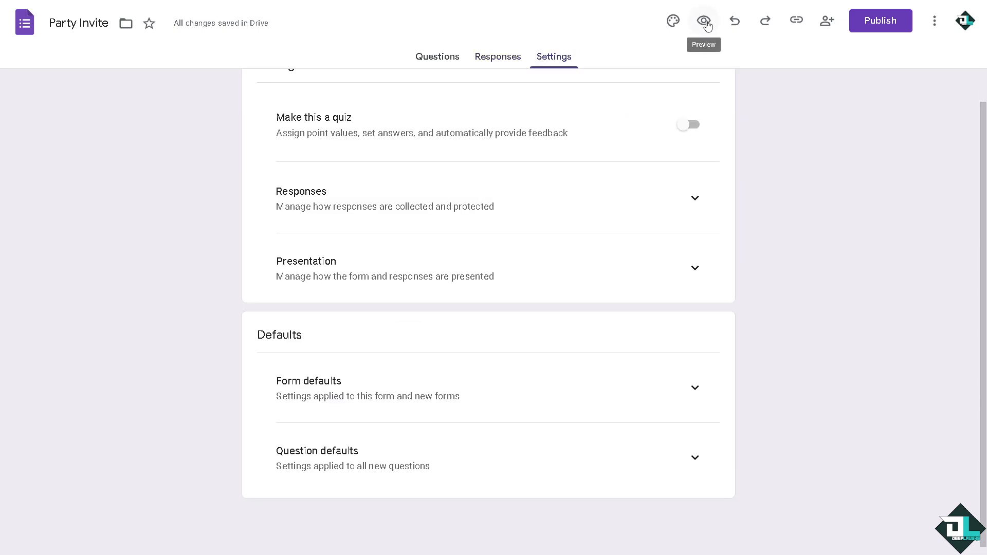
# Preview the Party Invite form as a respondent, look through its questions, and return to the editor
pyautogui.click(704, 21)
pyautogui.scroll(-3, 655, 188)
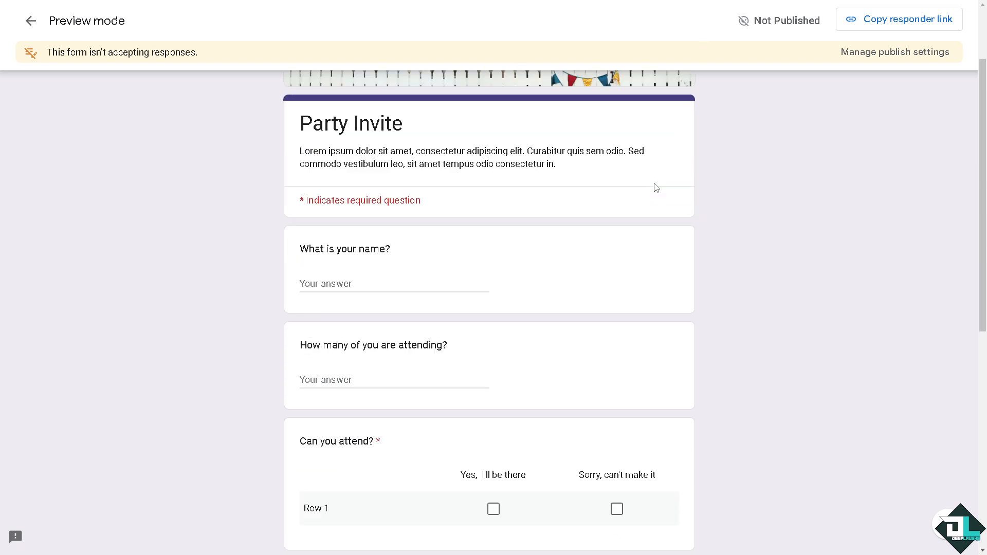
pyautogui.scroll(-7, 655, 189)
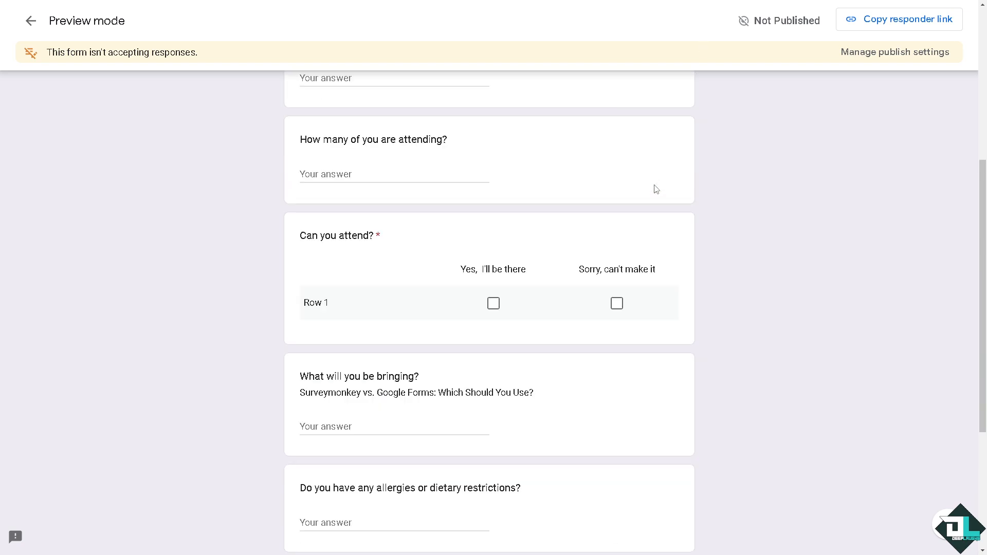
pyautogui.scroll(4, 570, 143)
pyautogui.scroll(3, 569, 142)
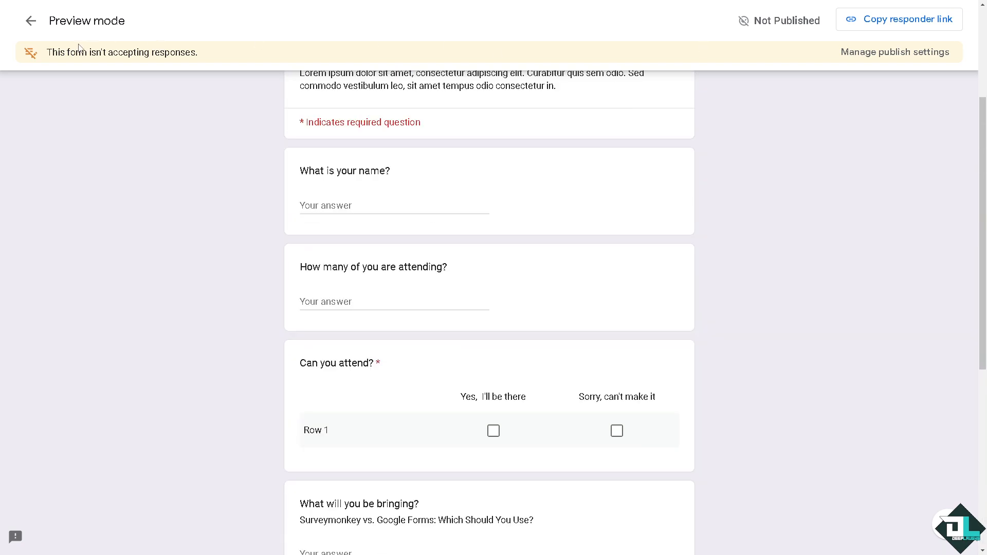
pyautogui.click(41, 30)
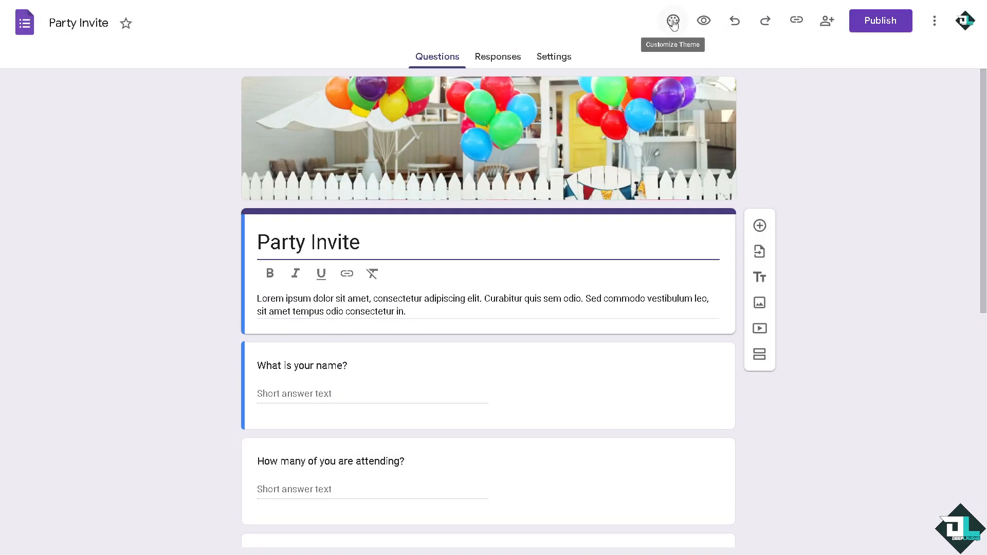
# Examine the form's theme options for text style, header and colour, dismissing the "Style your text" tip
pyautogui.click(673, 23)
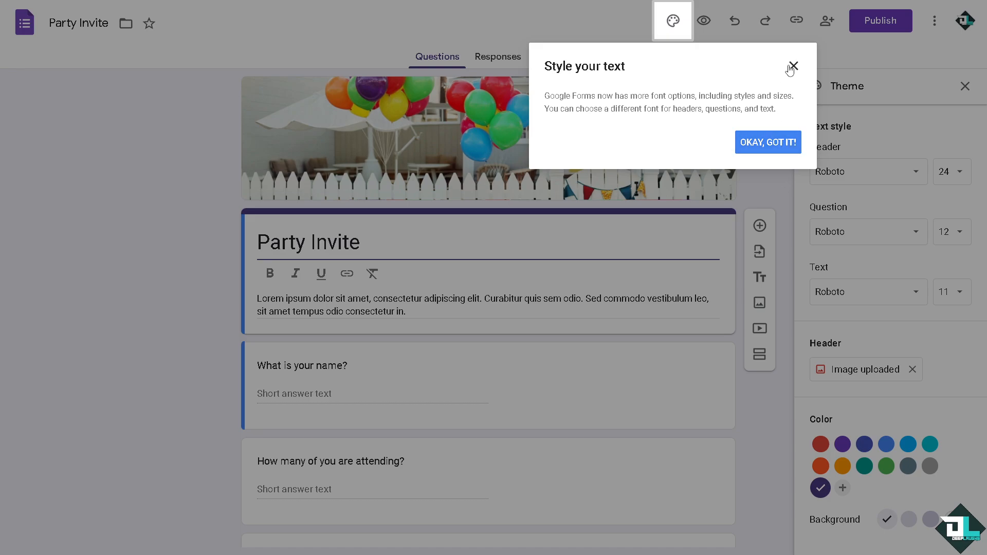
pyautogui.click(793, 66)
pyautogui.scroll(-1, 418, 310)
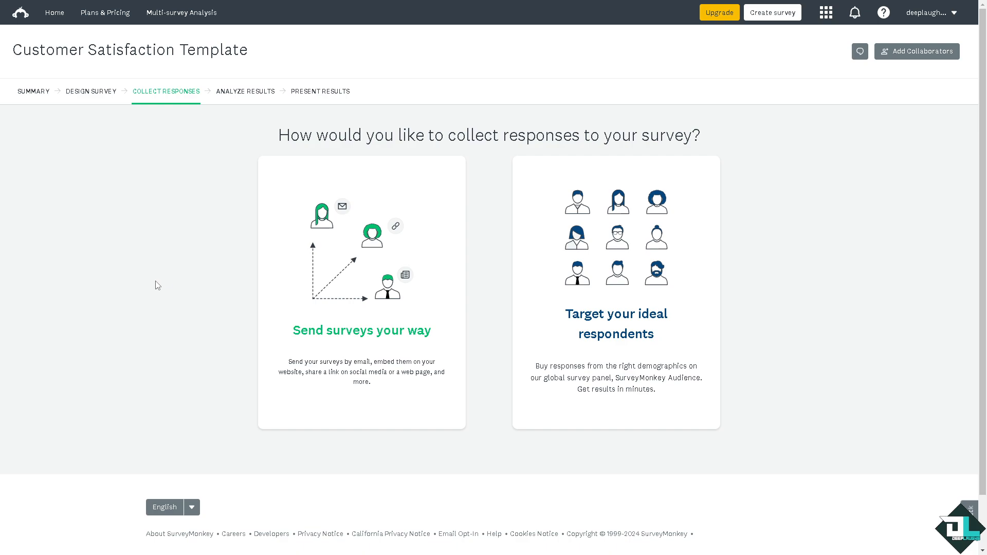
pyautogui.scroll(-1, 180, 290)
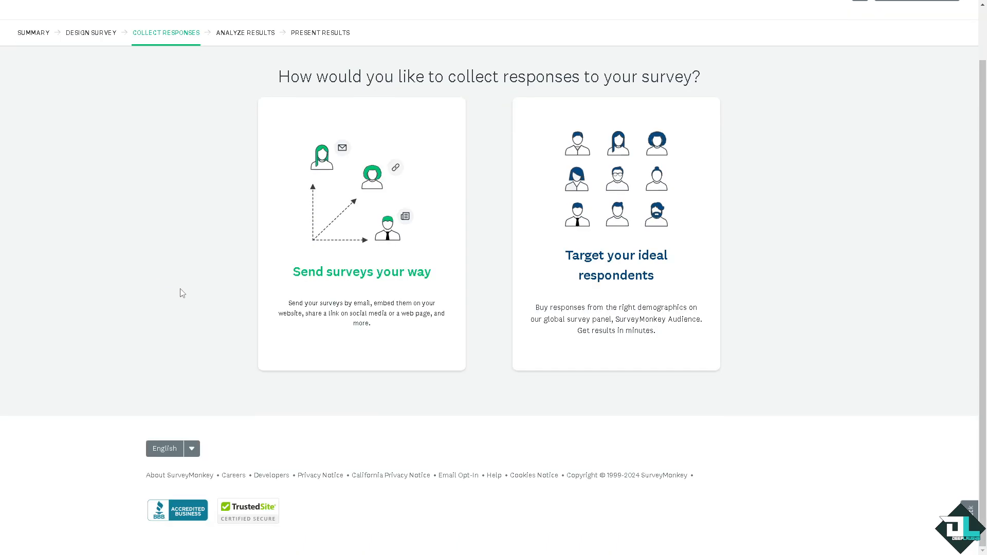
pyautogui.scroll(1, 175, 291)
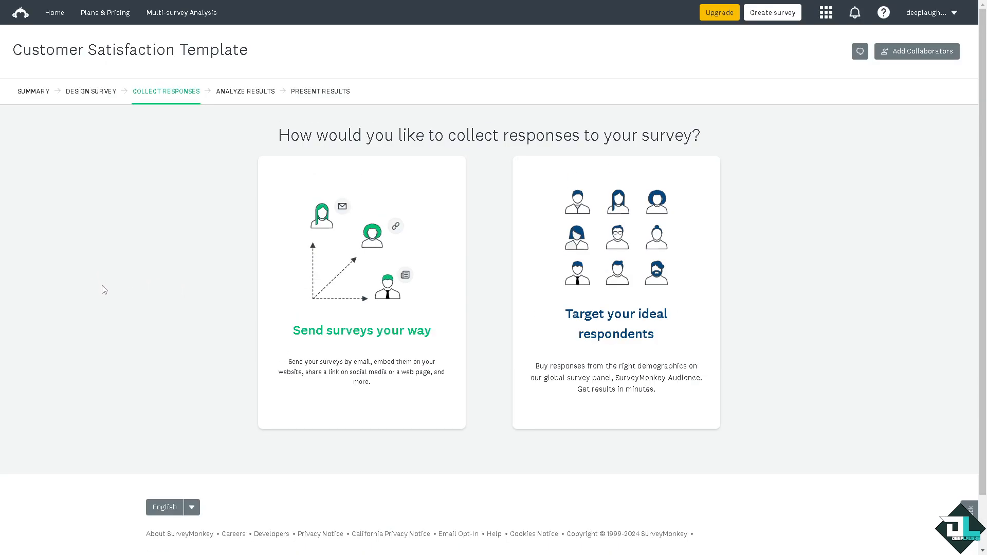